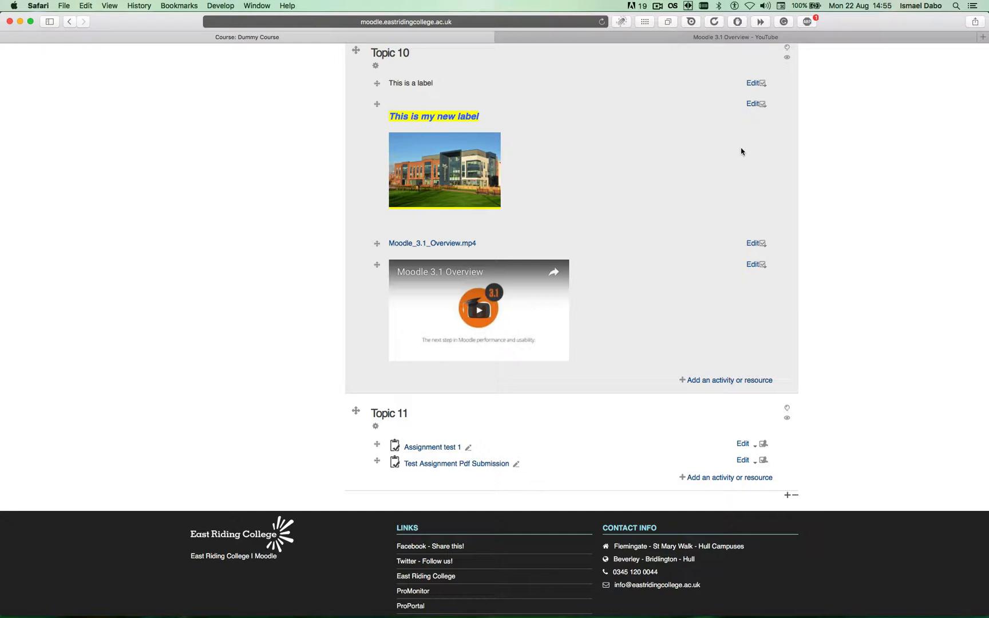
Copy the web address of the Moodle 3.1 Overview video page on YouTube
left_click(706, 36)
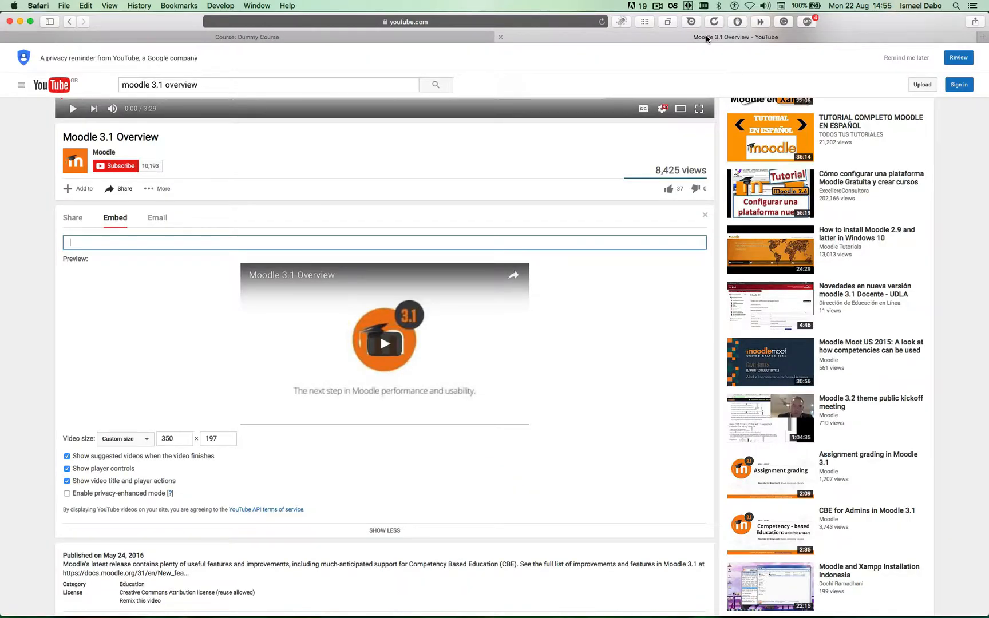
left_click(482, 40)
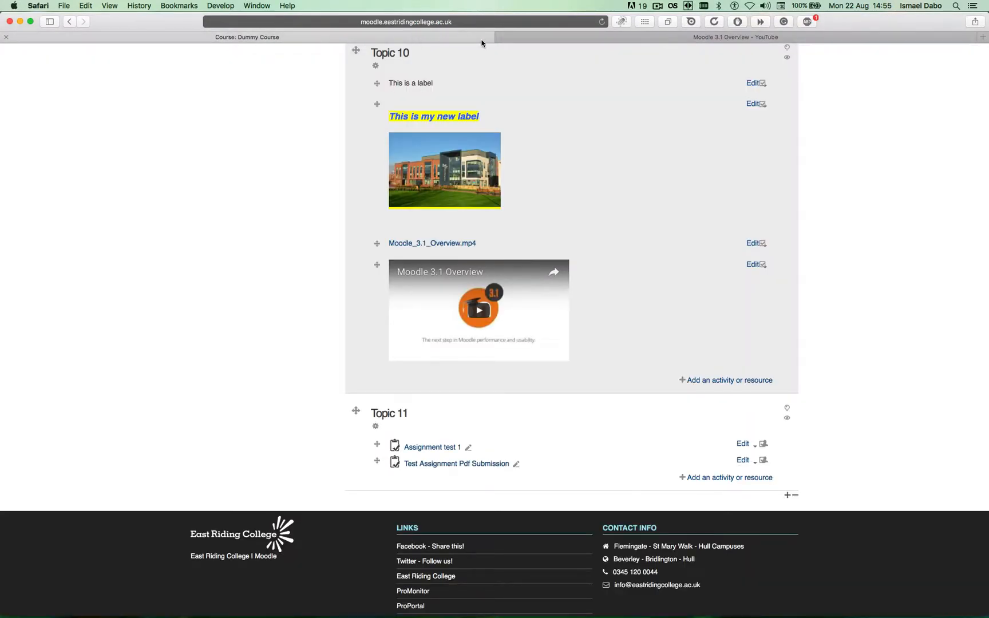
left_click(575, 39)
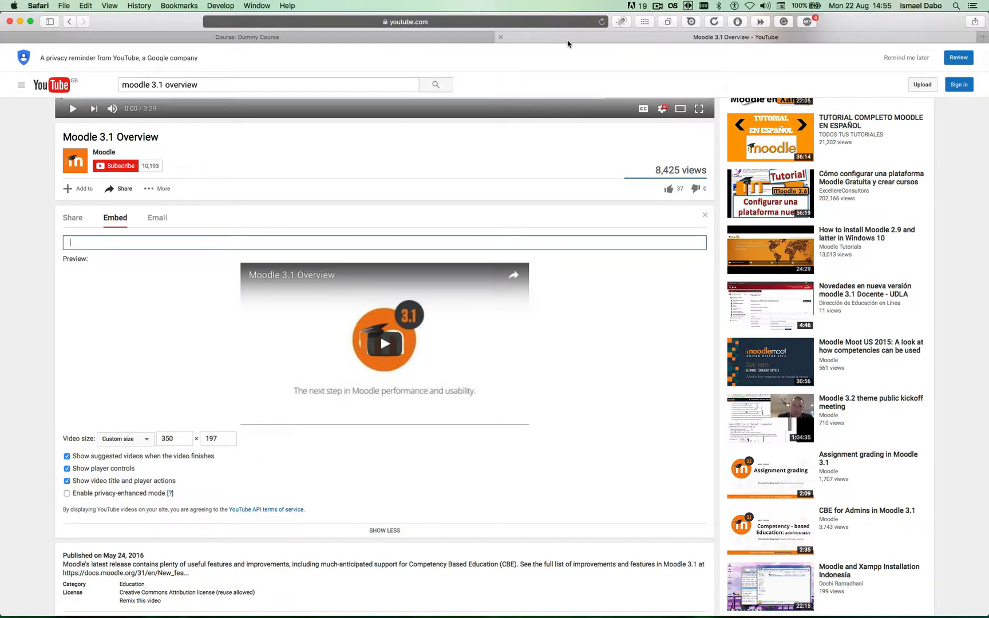
left_click(479, 20)
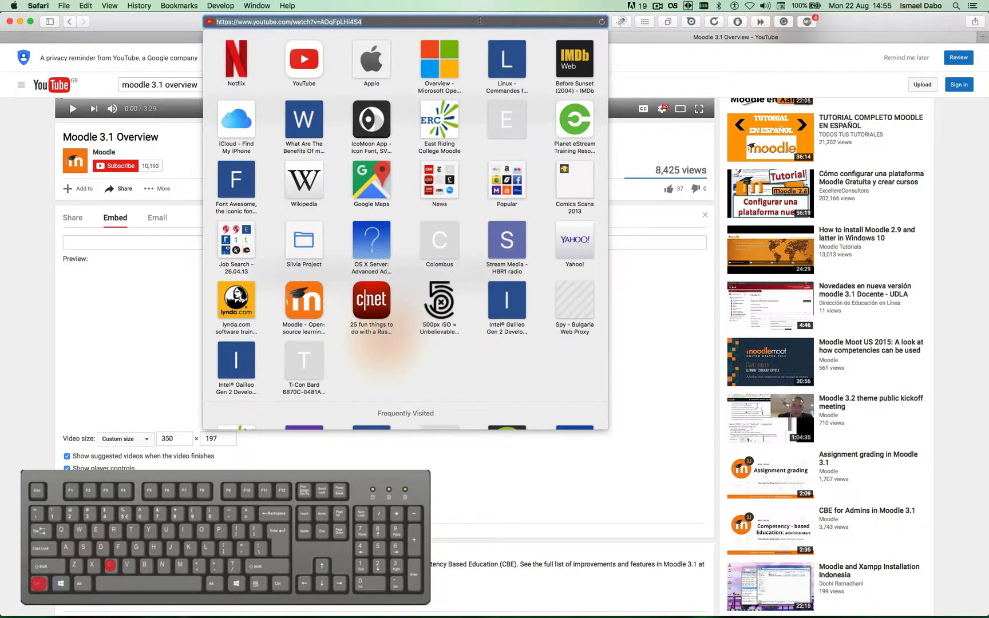
key("super+c")
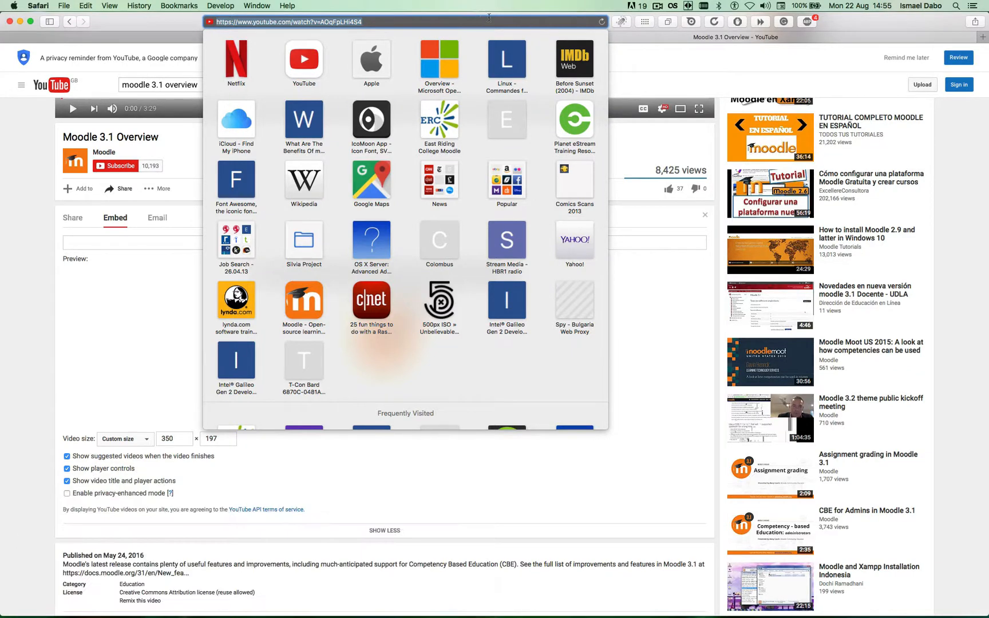
left_click(664, 34)
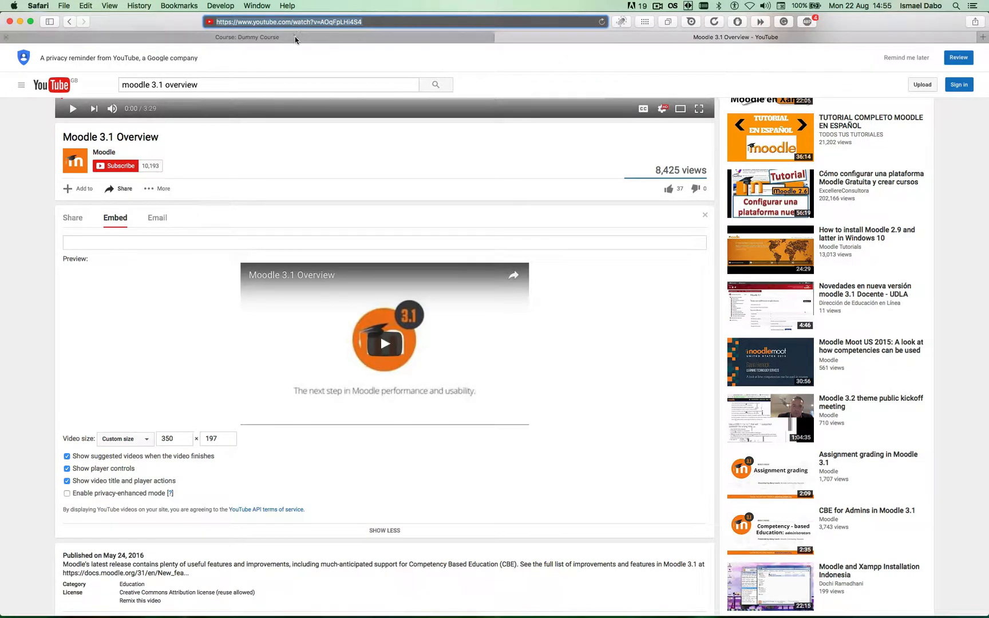
Return to the Moodle course and open the settings of the "This is my new label" label in Topic 10
left_click(295, 38)
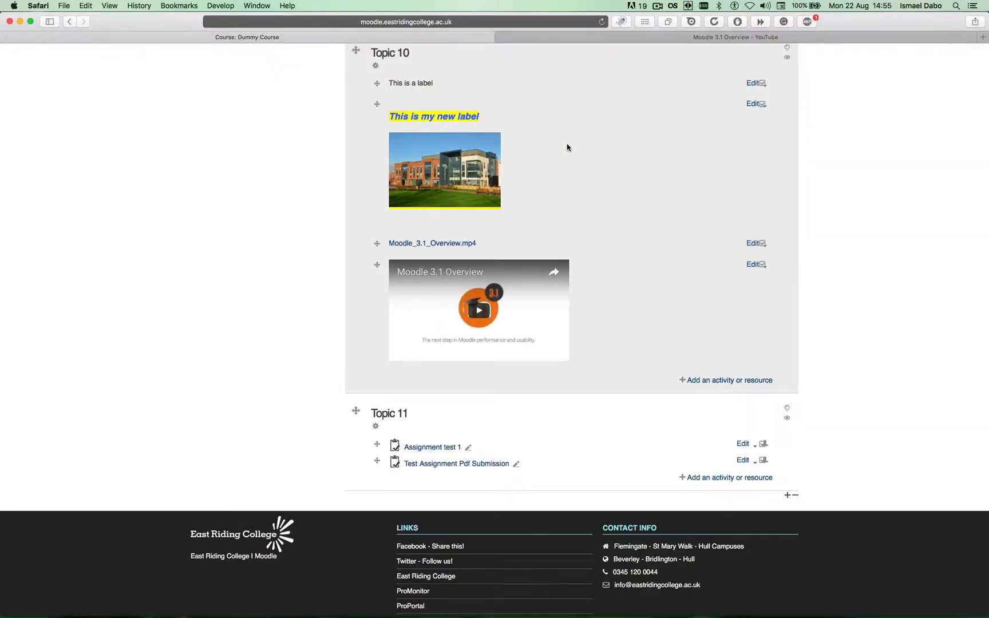
left_click(753, 104)
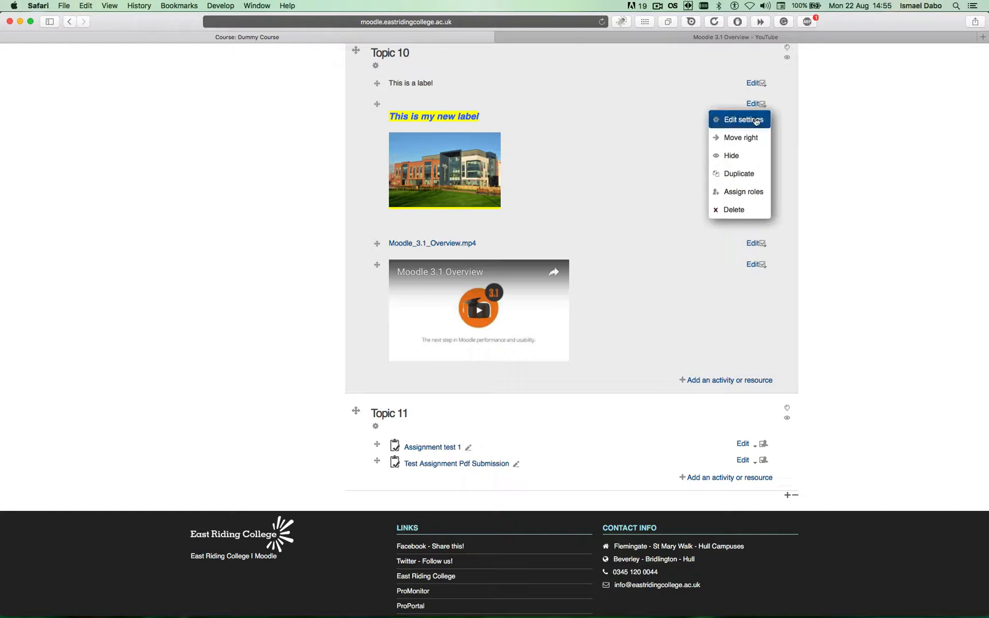
left_click(756, 122)
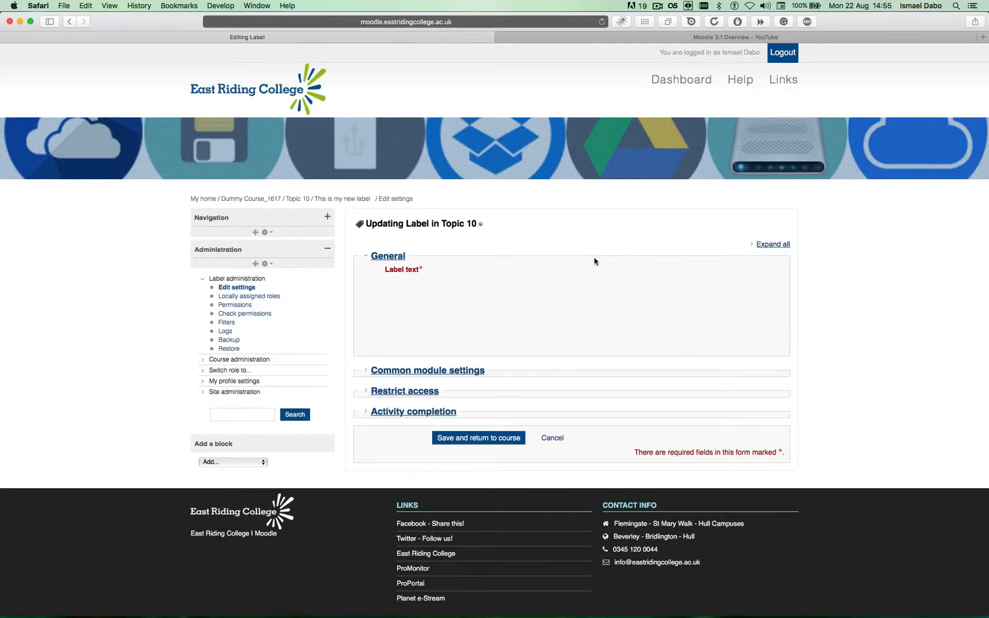
scroll(593, 261, "down", 1)
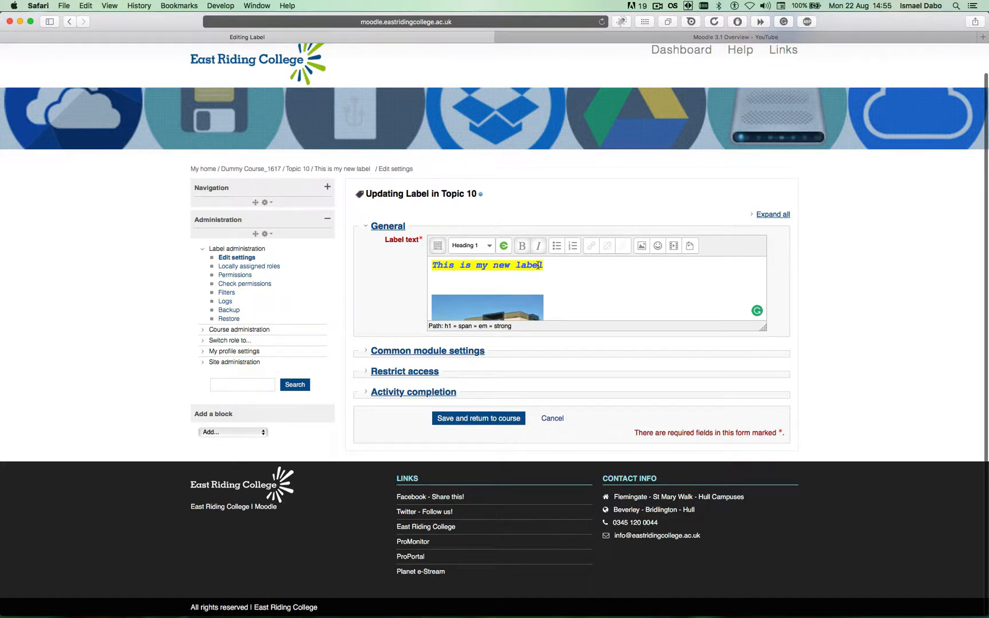
triple_click(538, 265)
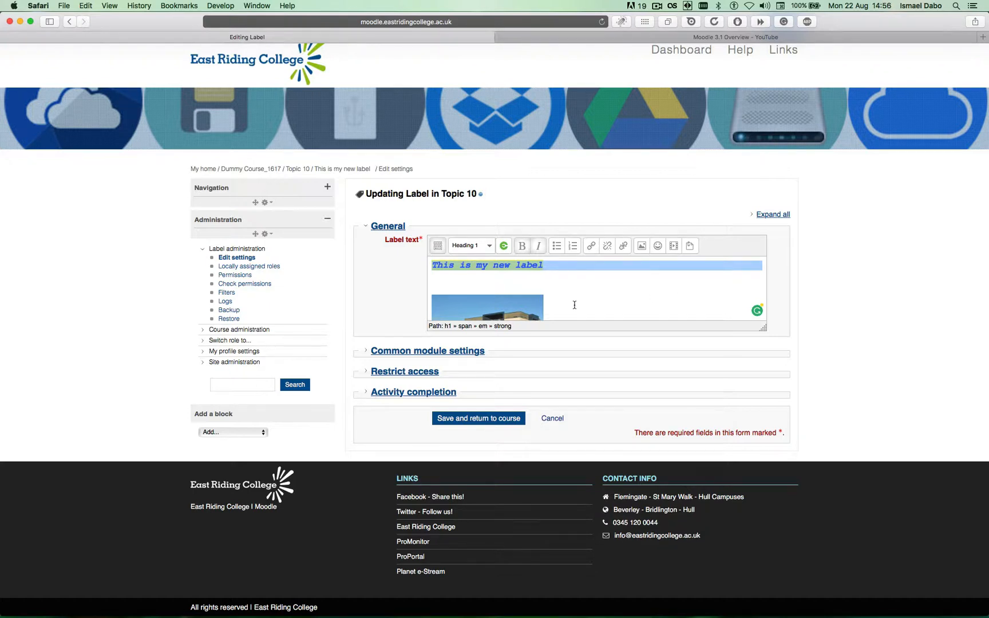
key("ctrl+k")
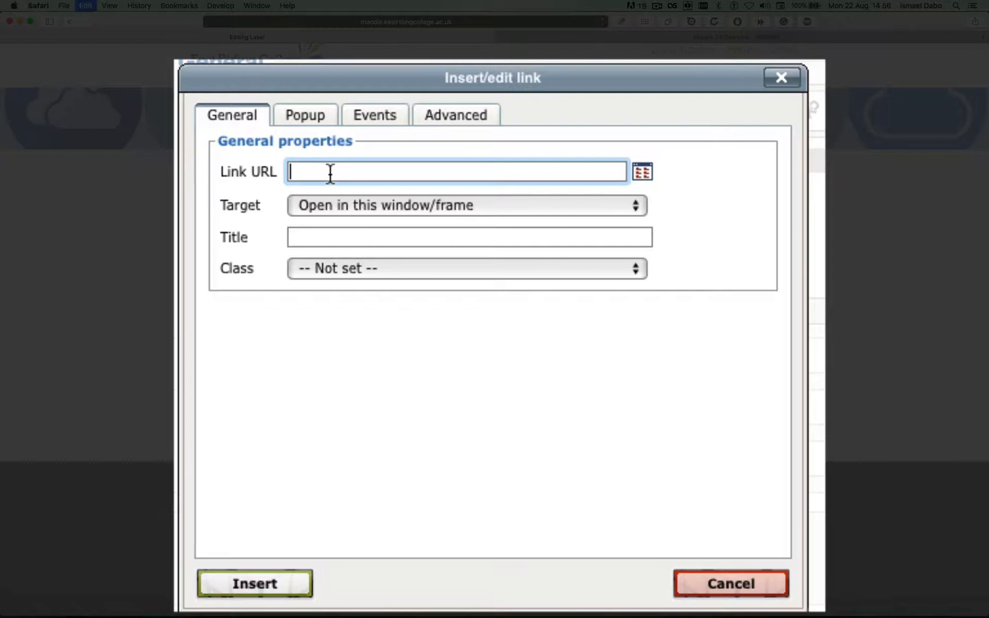
key("ctrl+v")
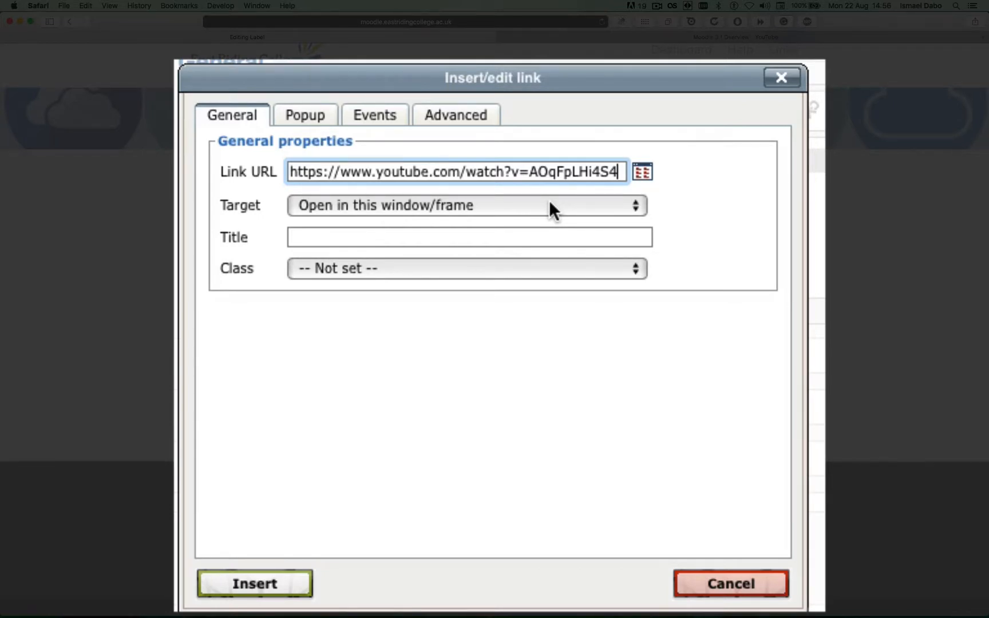
left_click(492, 201)
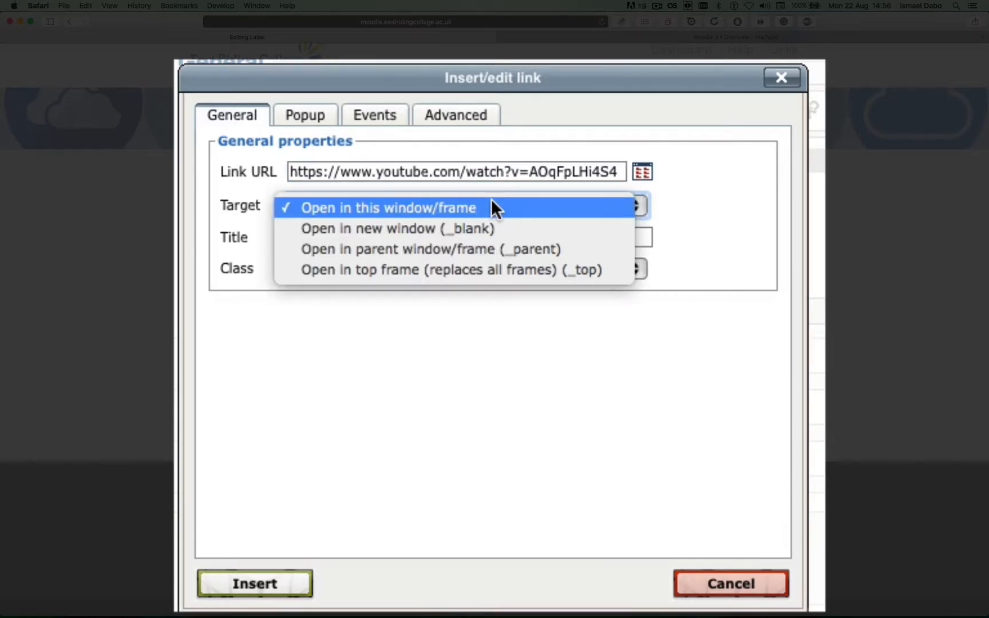
left_click(509, 228)
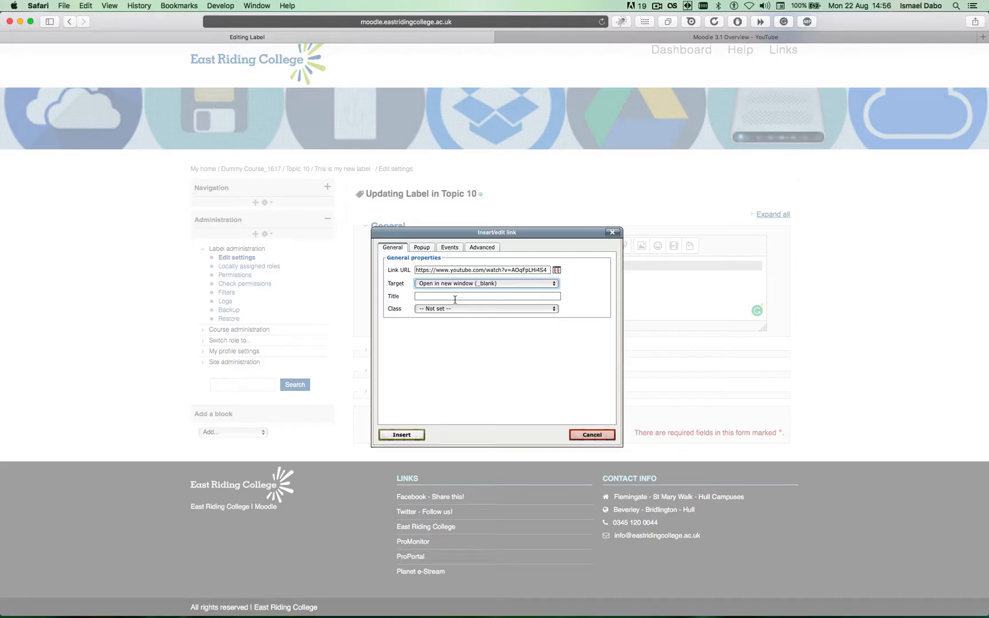
Title the link "Moodle 3.1 Overview", insert it, and save the label, returning to the course
left_click(455, 299)
type("`")
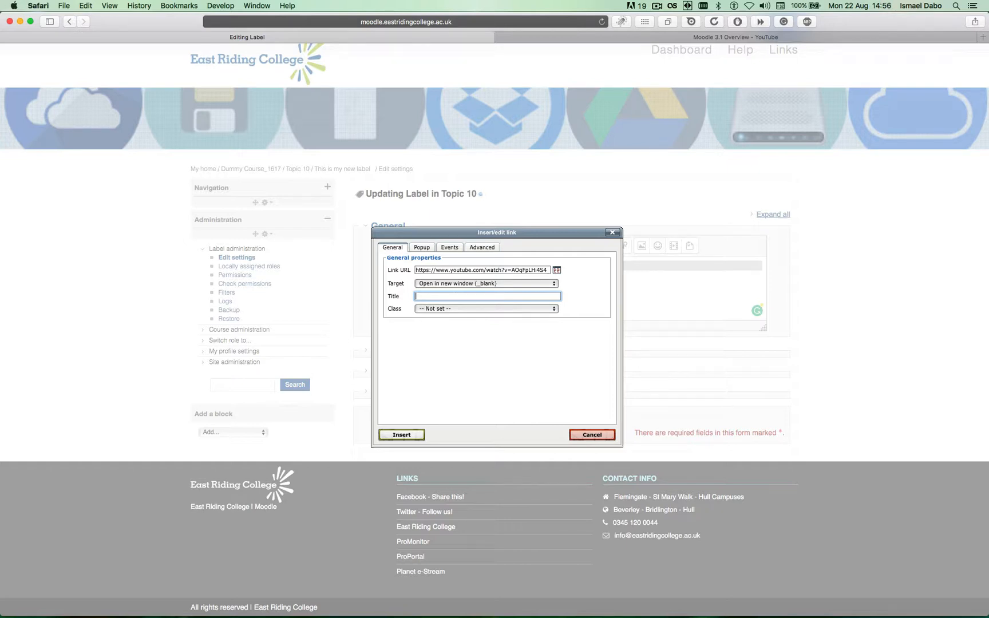
type("Moodle 3.1 Overview")
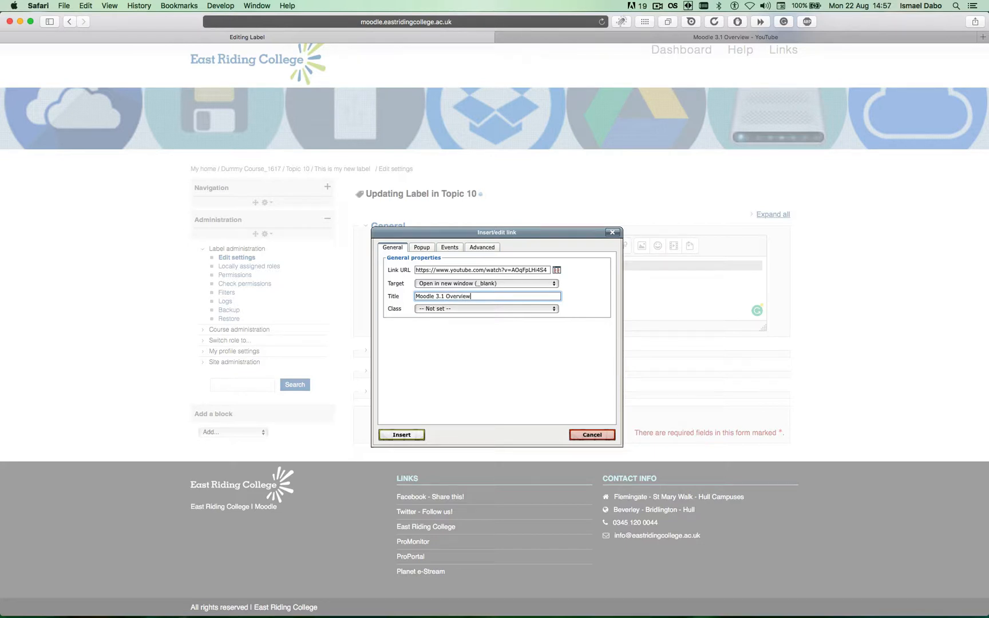
left_click(401, 435)
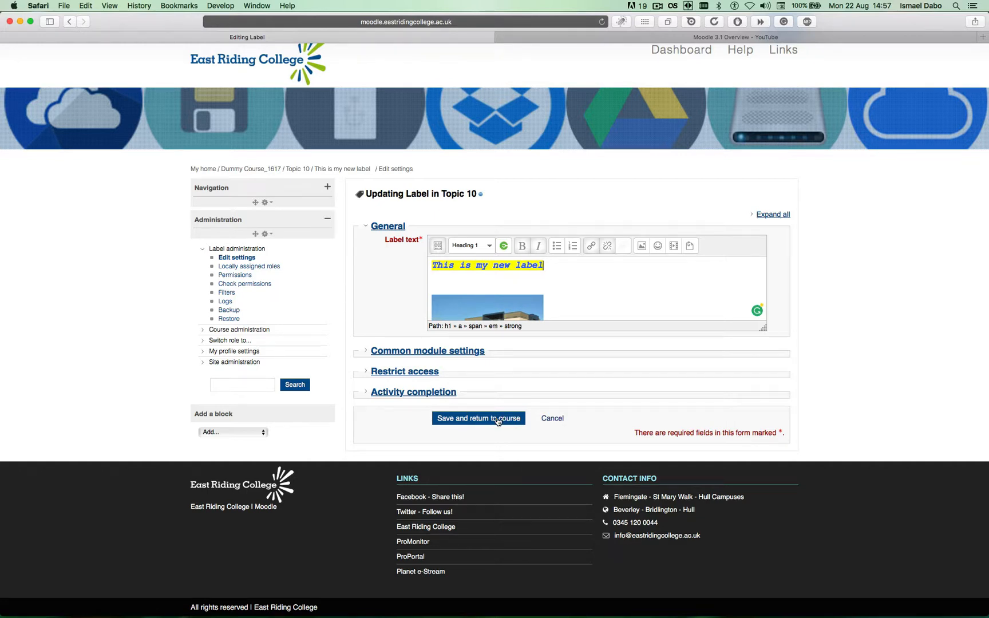
left_click(498, 419)
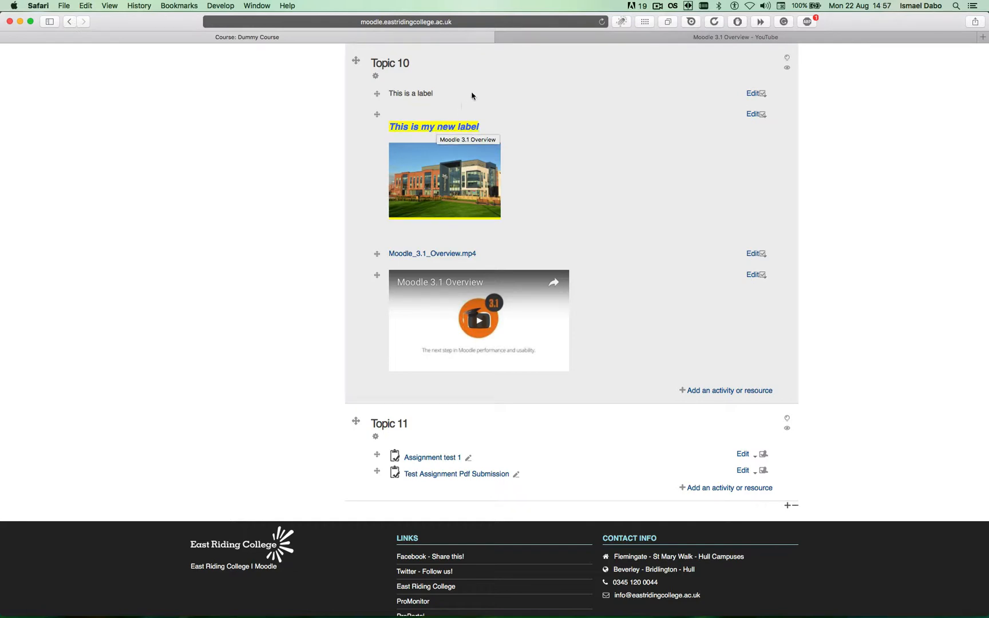
Test the label's text link, pause the video it opens, and close that page
left_click(451, 127)
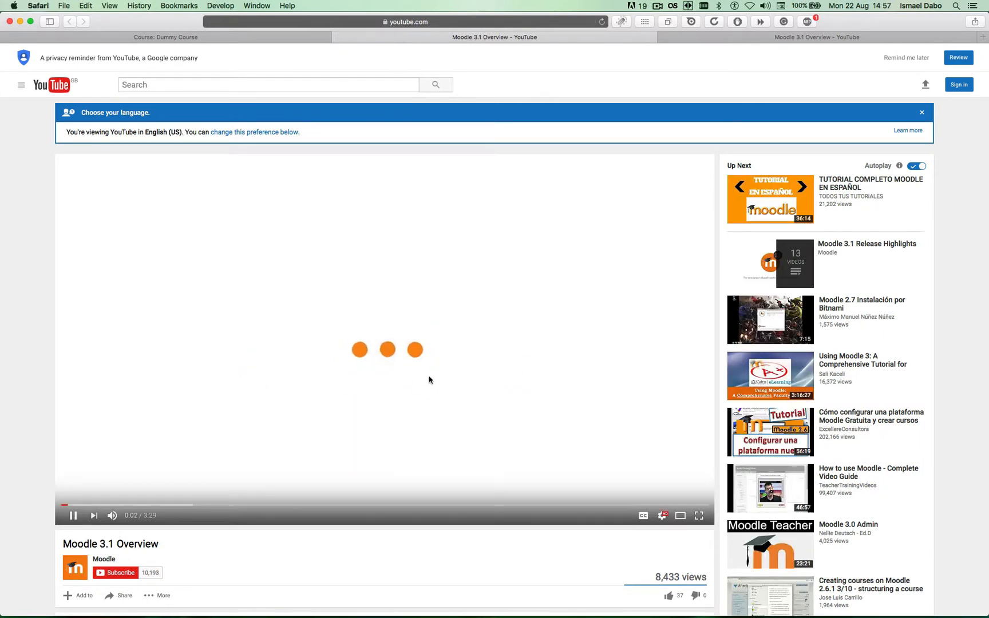
left_click(314, 385)
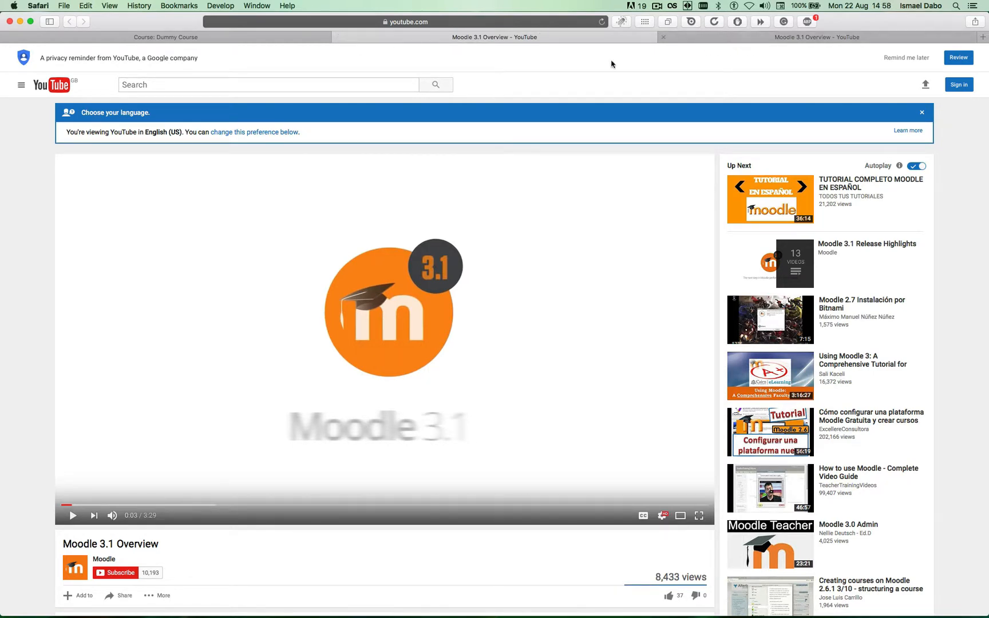
left_click(339, 37)
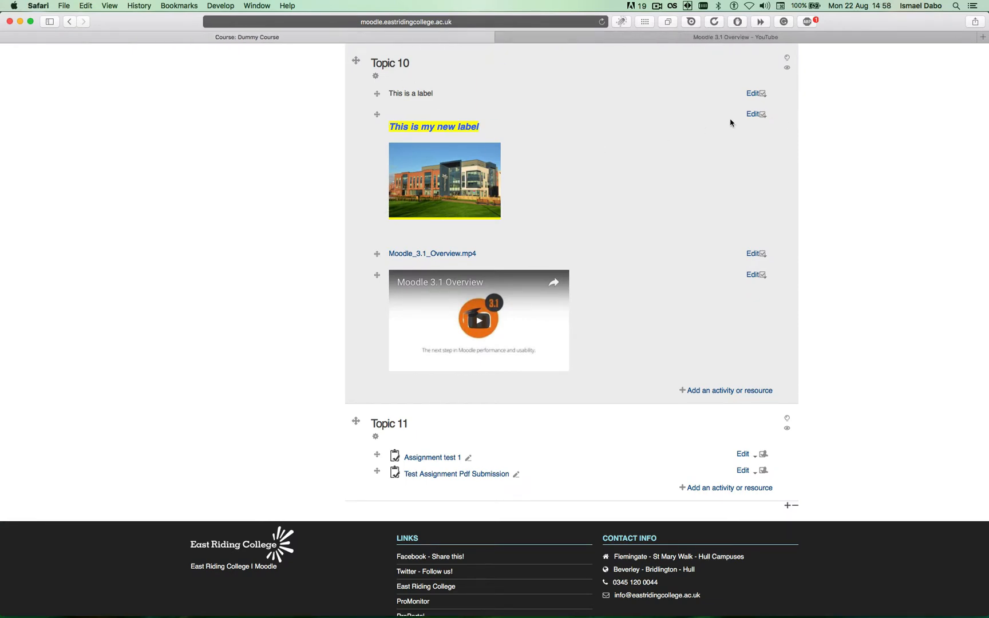
Reopen the "This is my new label" settings, select the building picture, and enlarge the label text editor to show all content
left_click(753, 115)
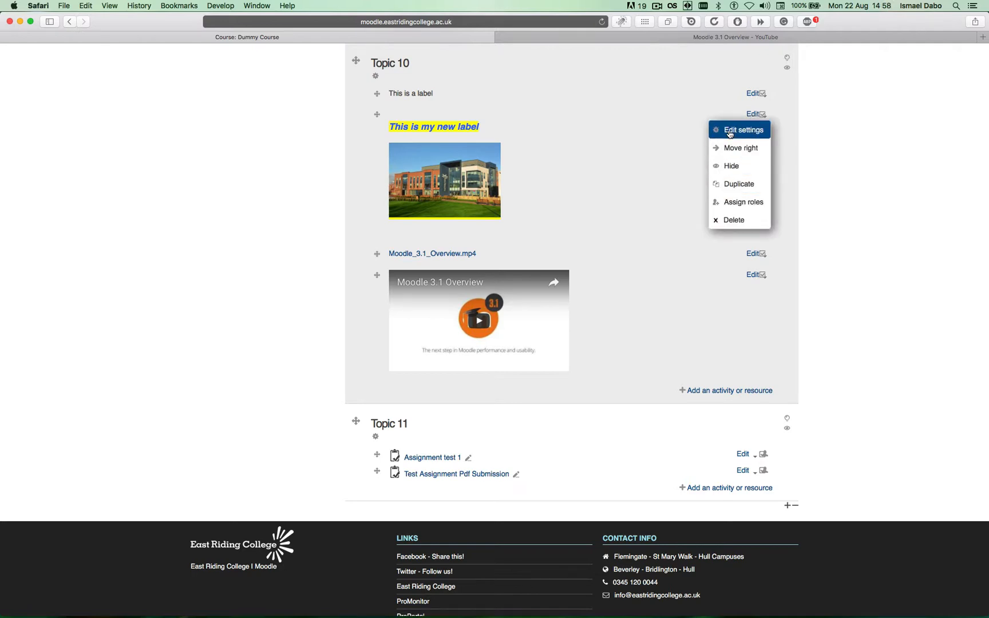
left_click(730, 131)
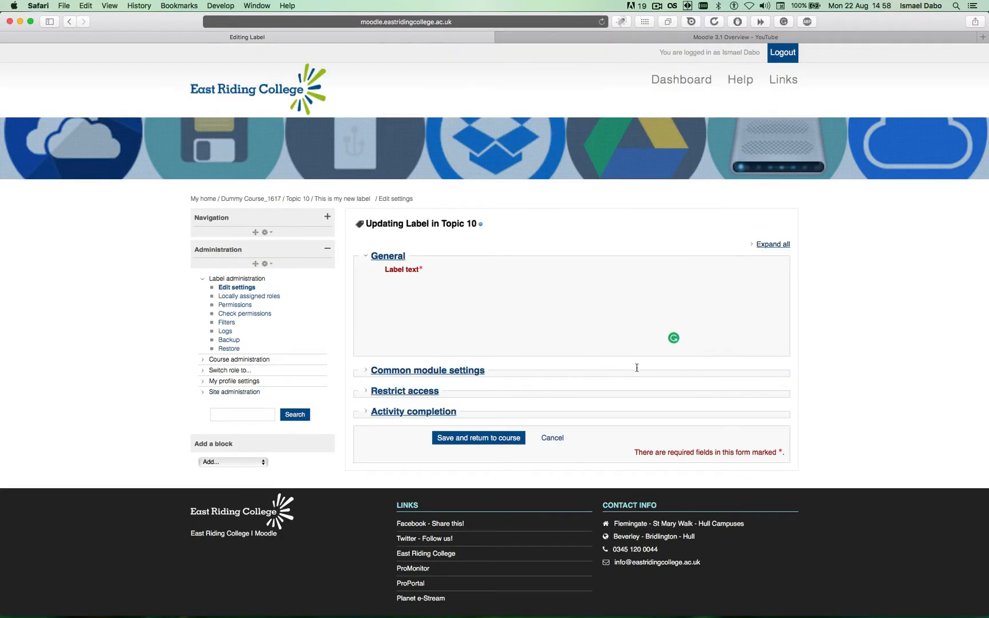
scroll(605, 293, "down", 3)
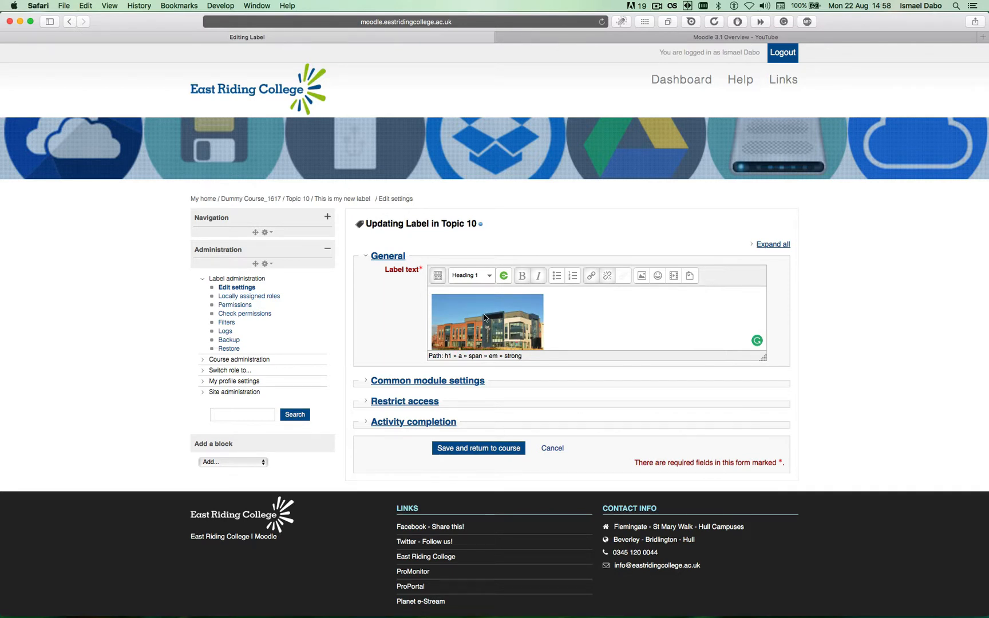
left_click(519, 318)
scroll(519, 317, "down", 1)
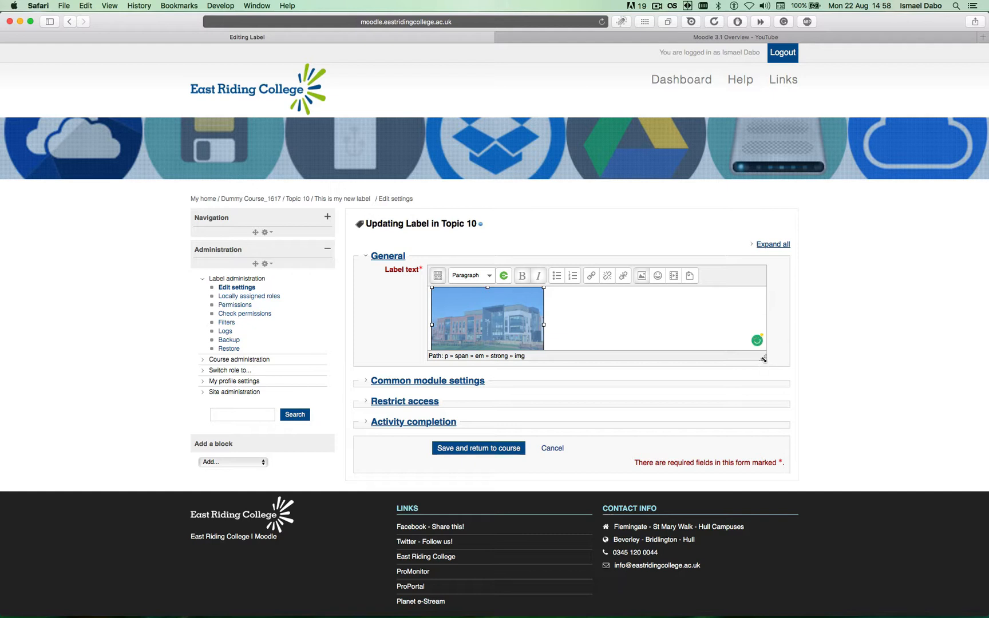
left_click_drag(762, 358, 755, 480)
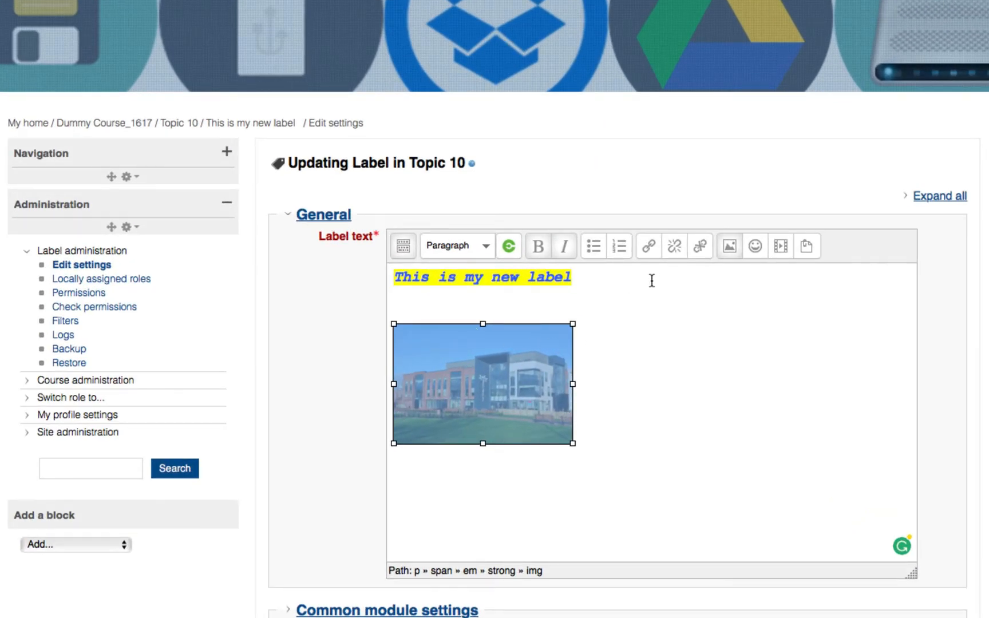
left_click(648, 248)
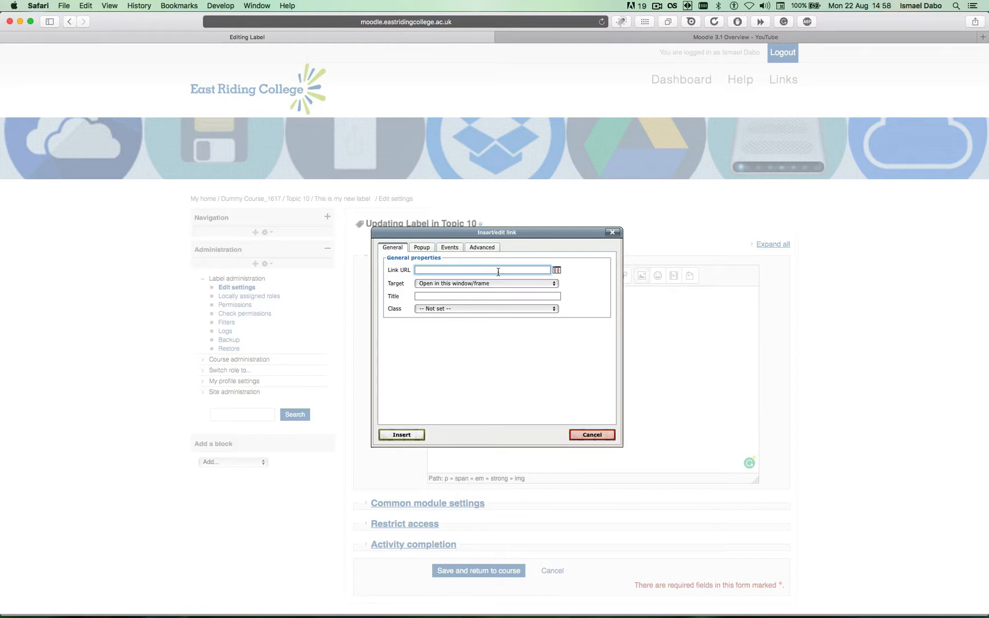
type("https://www.youtube.com/watch?v=AOqFpLHi4S4")
left_click(455, 285)
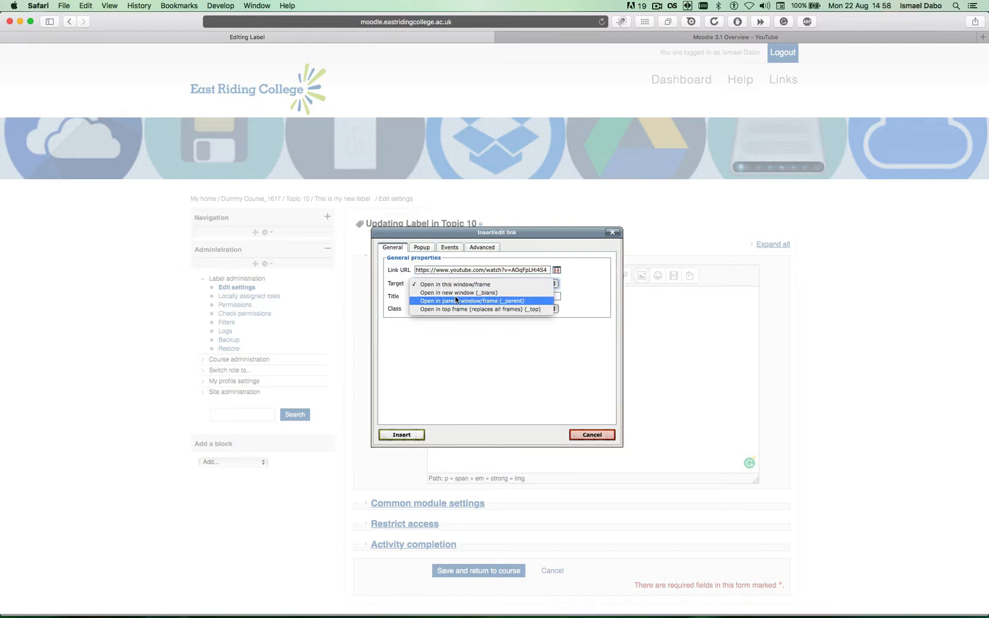
left_click(455, 294)
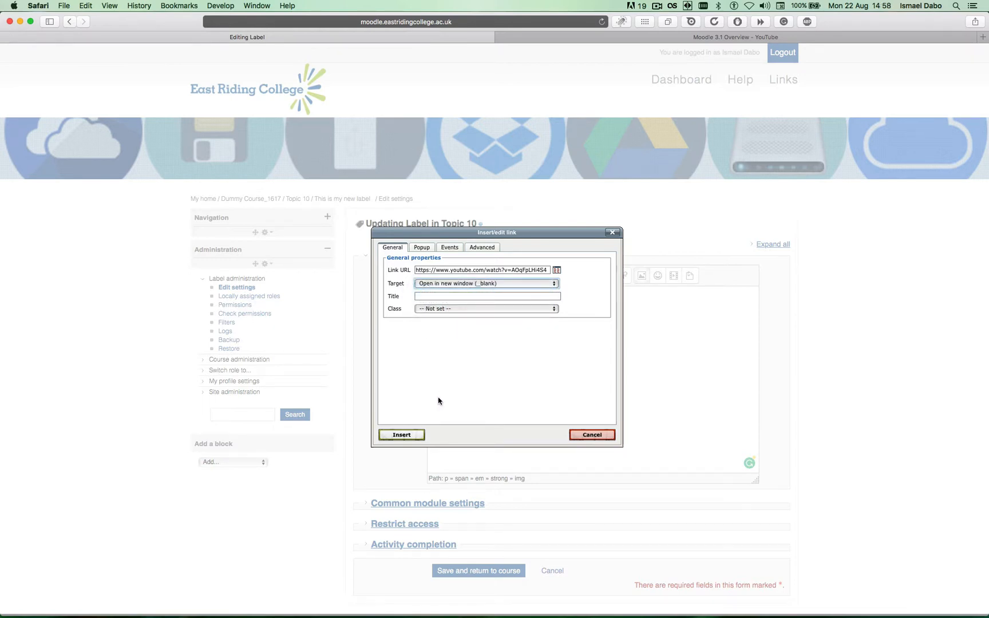
Give the picture's link the title "Moodle 3.1 Overview", insert it, and save the label back to the course
left_click(448, 297)
type("M")
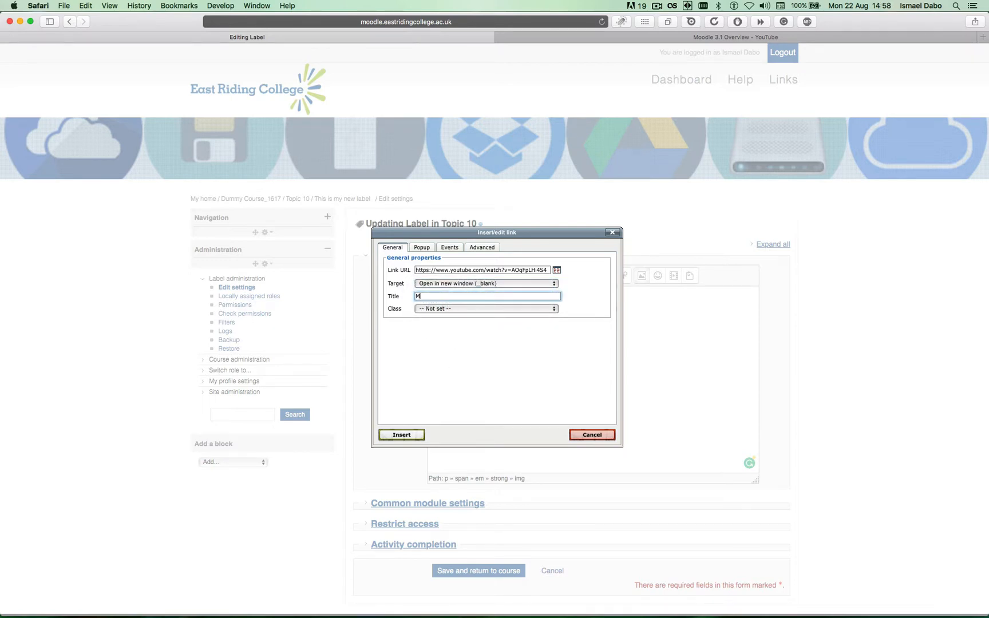
type("oodle 3.1 Overview")
left_click(401, 434)
scroll(601, 424, "down", 3)
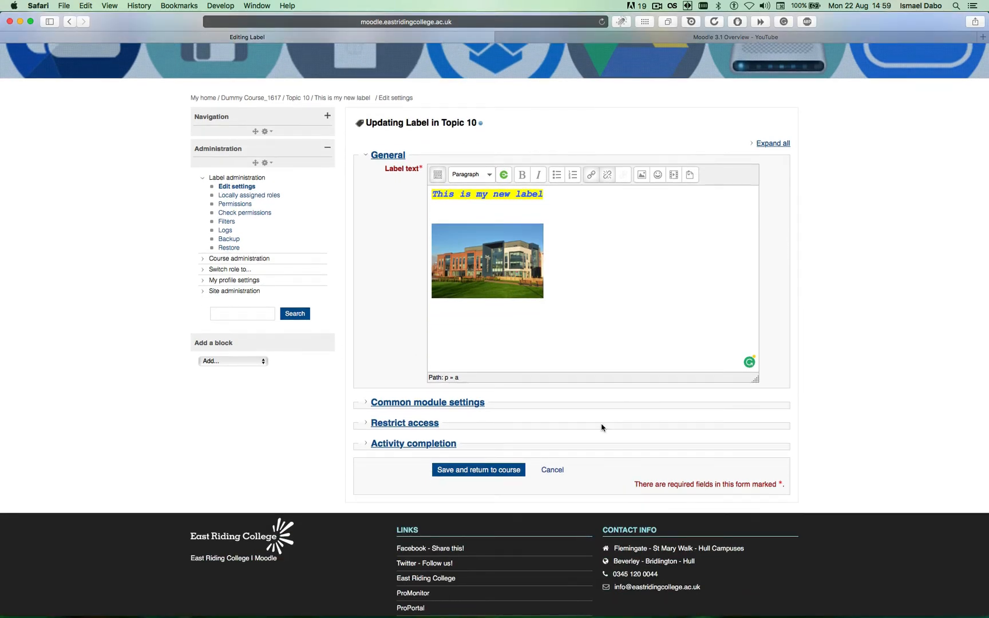
left_click(479, 471)
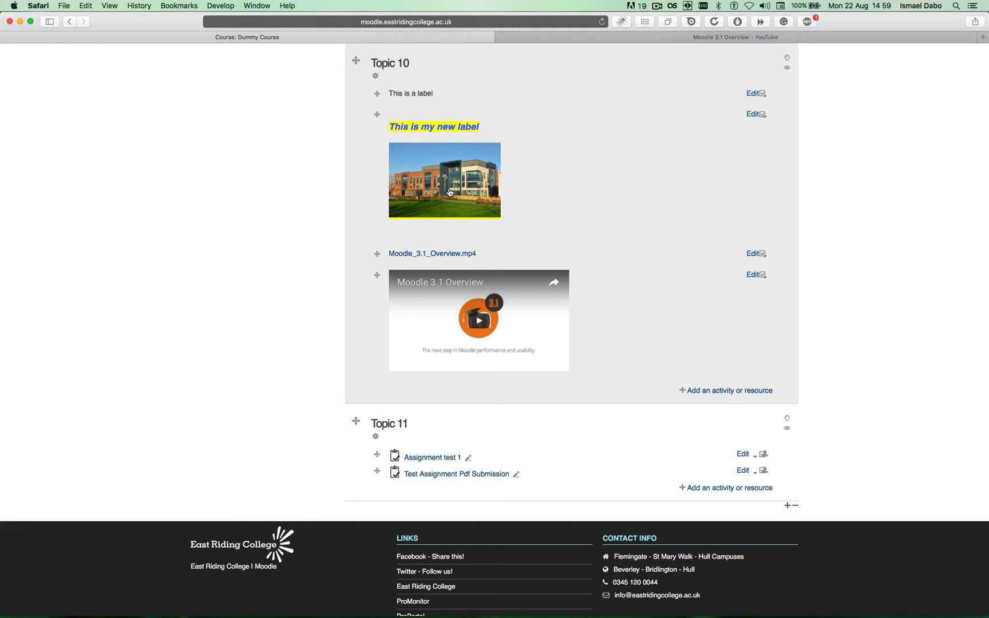
Mute the sound, test the link on the building picture, and close the video page it opens
key("XF86AudioMute")
left_click(418, 193)
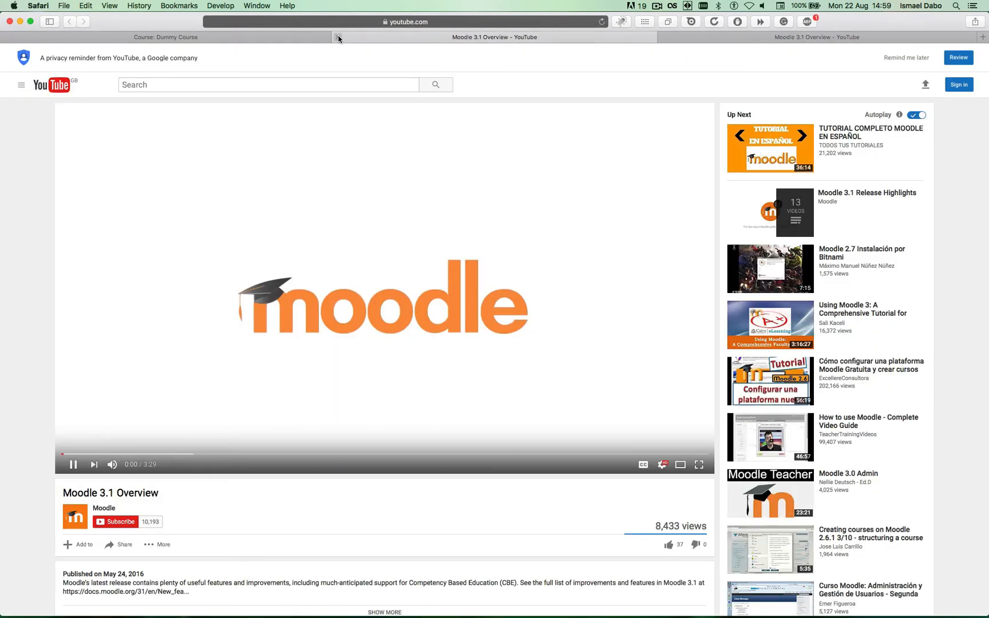
left_click(339, 38)
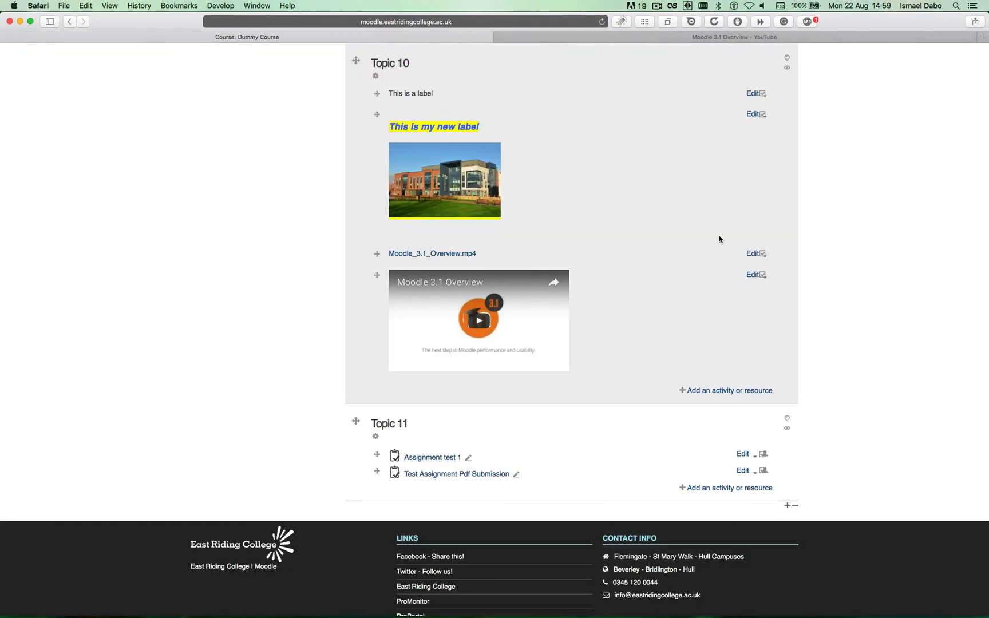
scroll(719, 239, "up", 3)
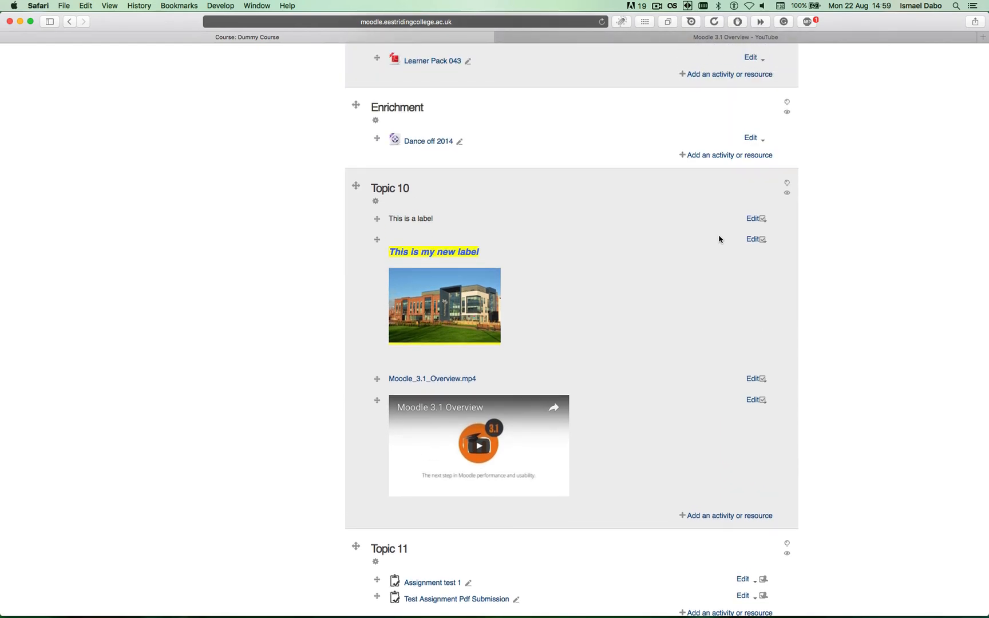
scroll(719, 239, "down", 3)
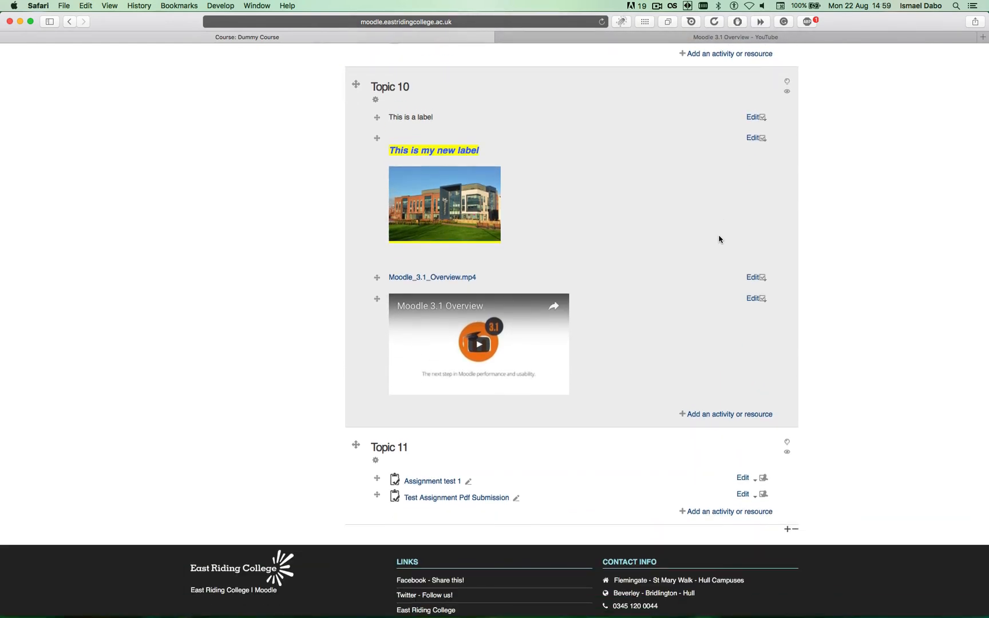